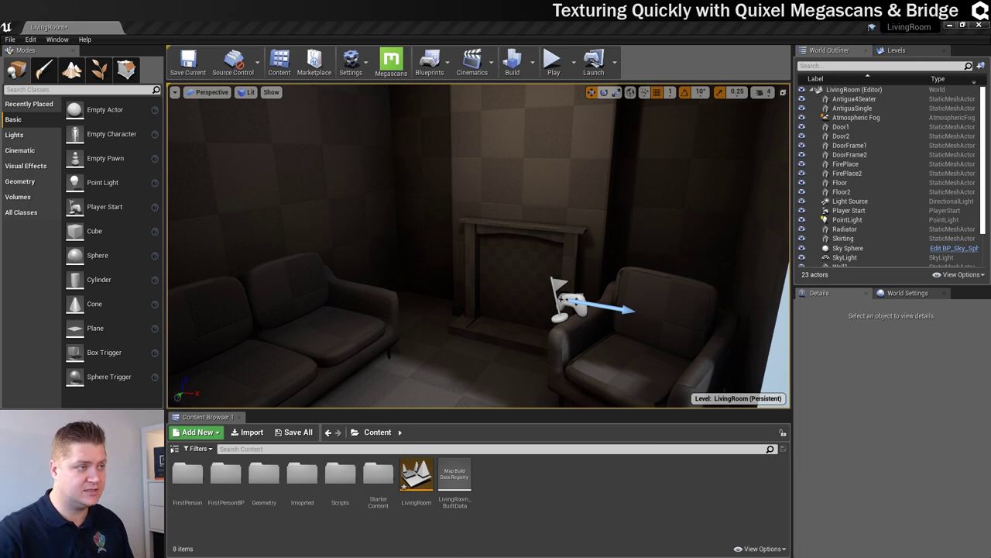
- Fly the camera to the right armchair, toward the doorway, then down at the sofa
mouse_move(428, 161)
right_mouse_down()
mouse_move(457, 163)
mouse_move(433, 165)
right_mouse_up()
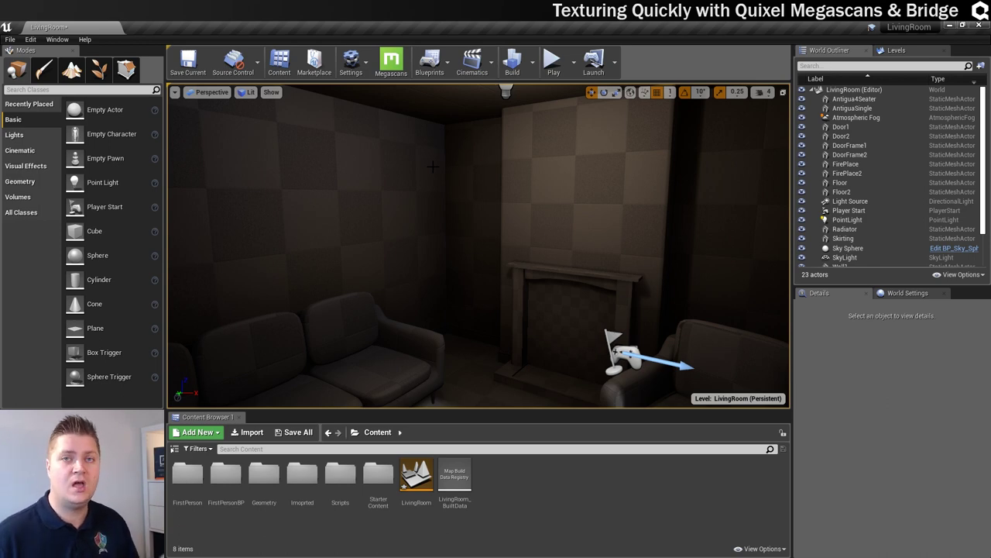
right_click_drag(433, 166, 467, 229)
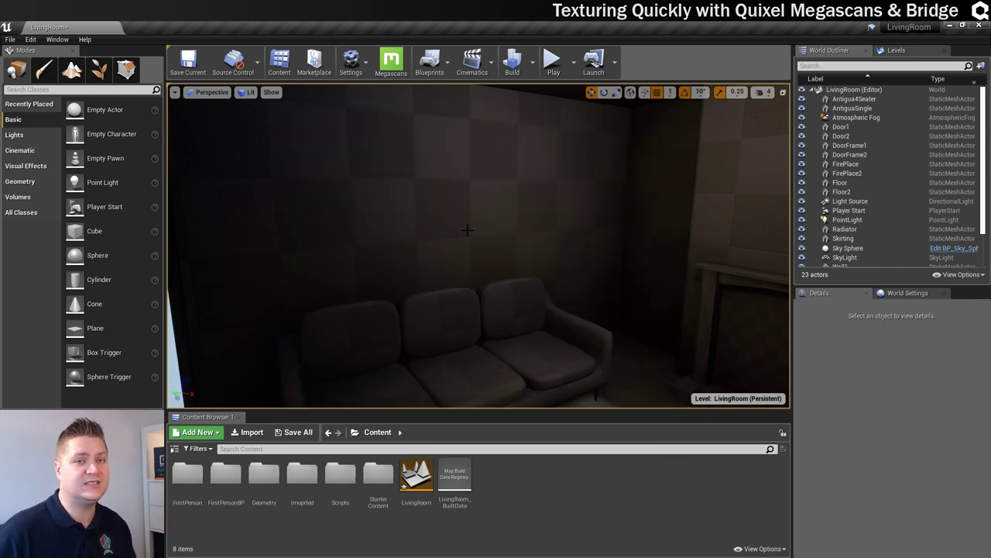
right_click_drag(467, 229, 480, 240)
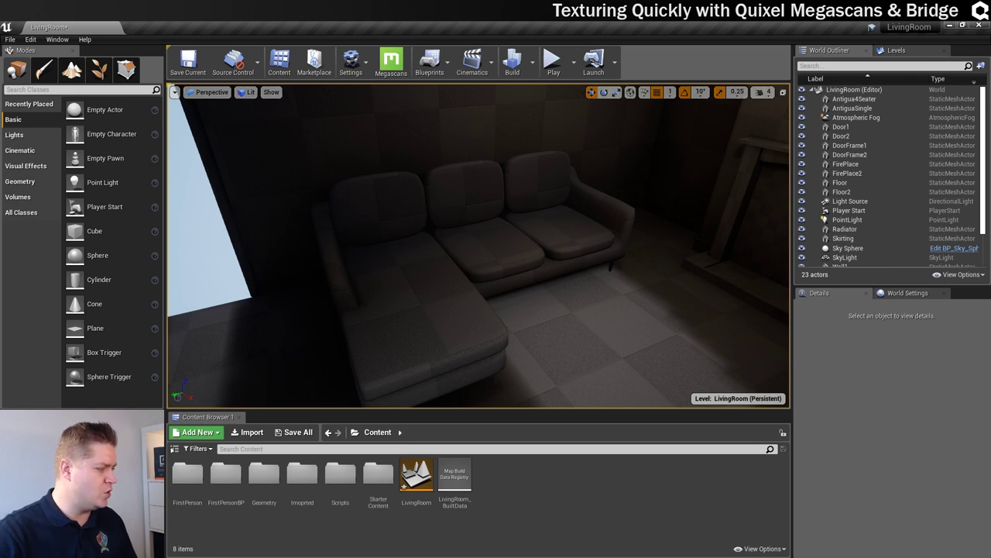
- Launch Quixel Bridge from the desktop and browse its Latest assets grid
left_click(949, 26)
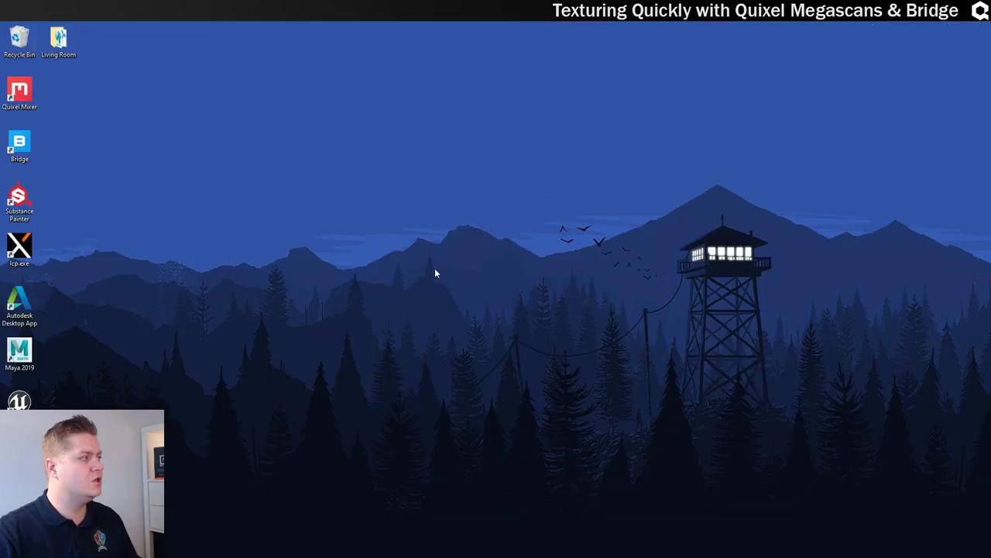
double_click(22, 144)
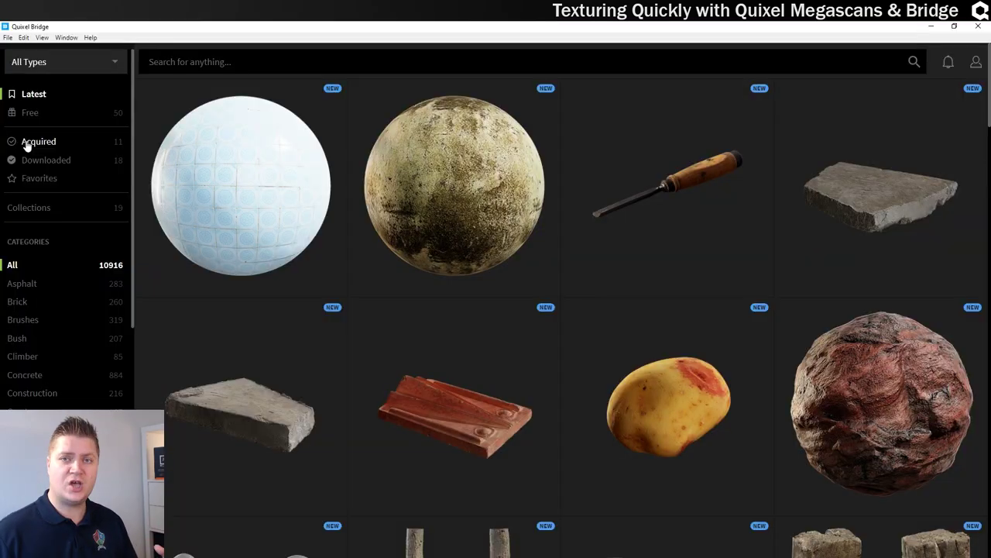
scroll(453, 246, "down", 10)
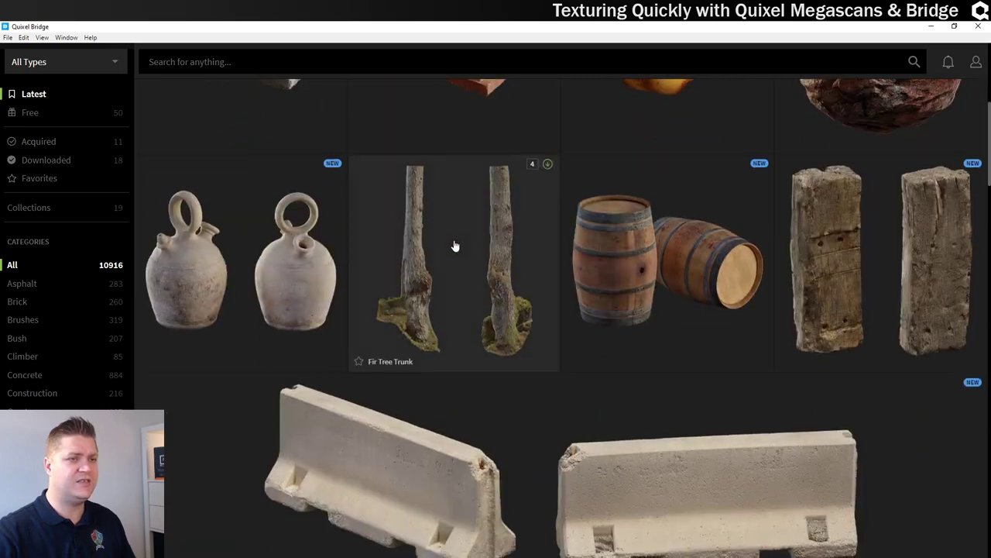
scroll(455, 246, "up", 5)
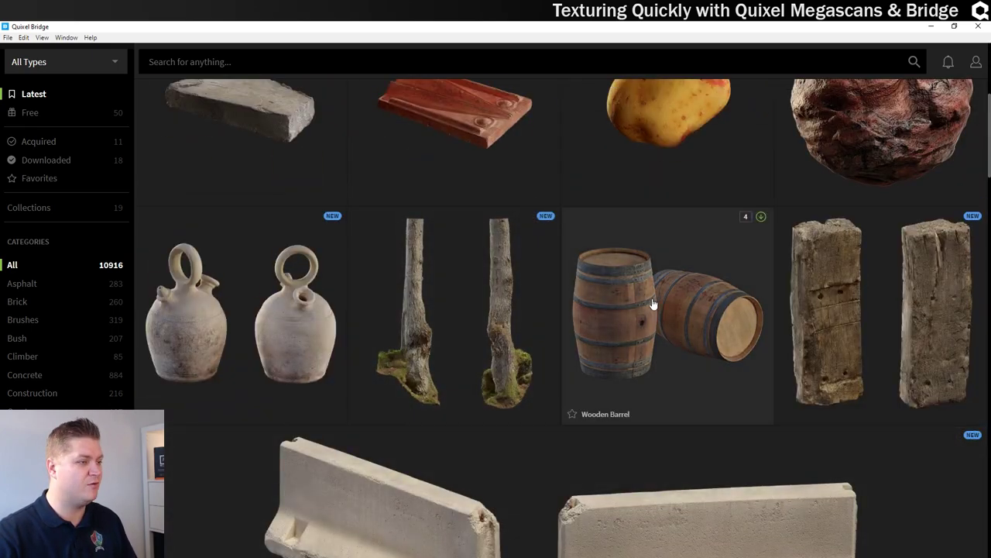
scroll(449, 299, "up", 5)
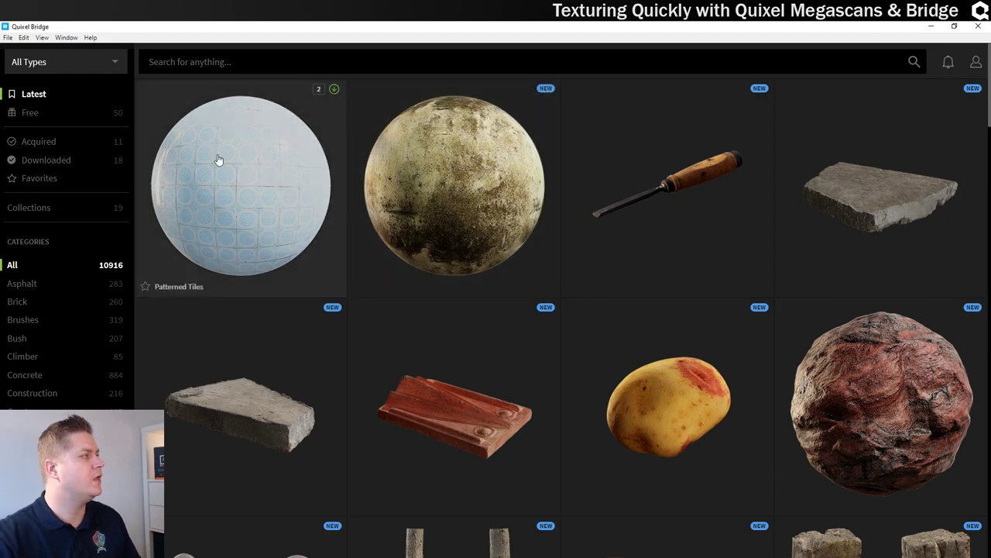
- Show the Downloaded collection and scroll through its 18 assets, including wood materials
left_click(39, 160)
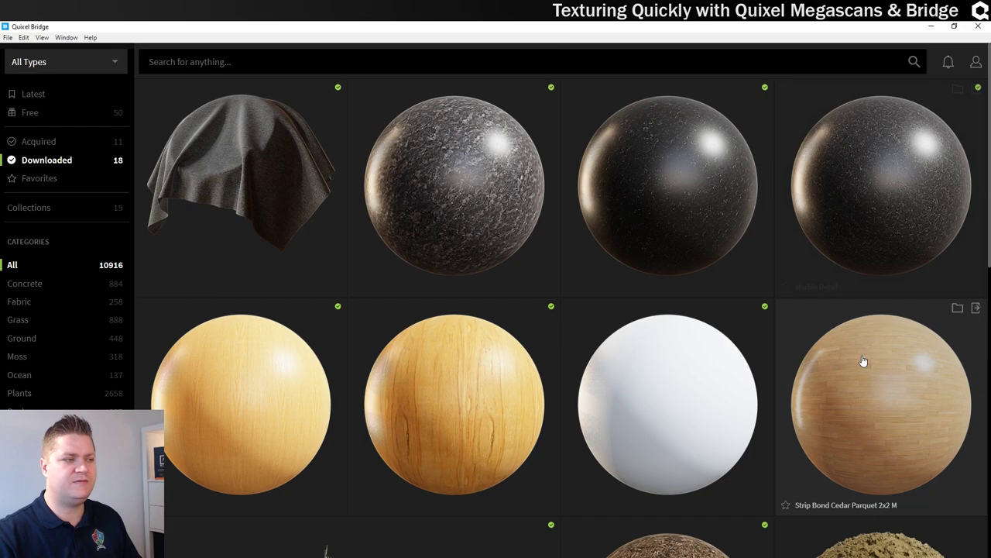
scroll(546, 332, "down", 6)
scroll(521, 324, "down", 2)
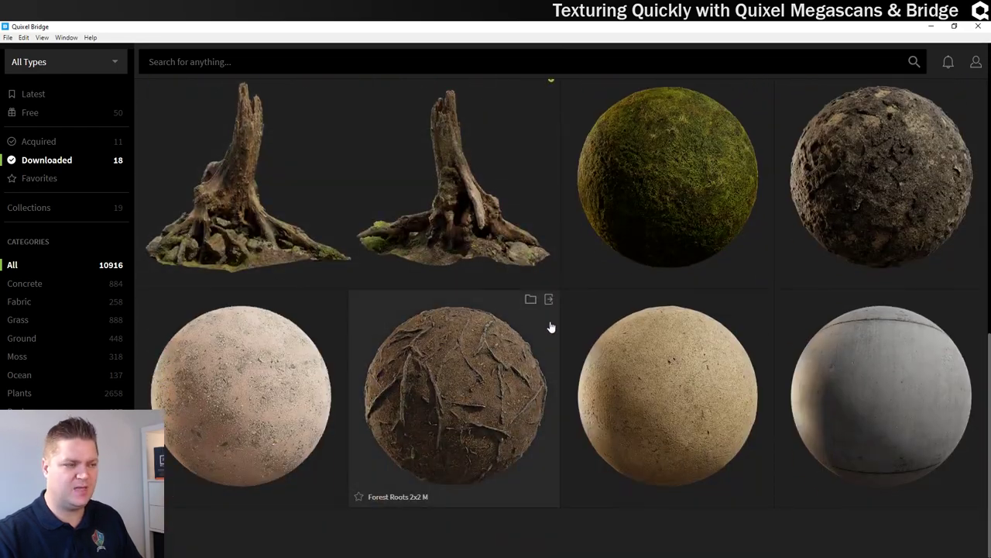
scroll(550, 326, "up", 5)
scroll(552, 326, "up", 3)
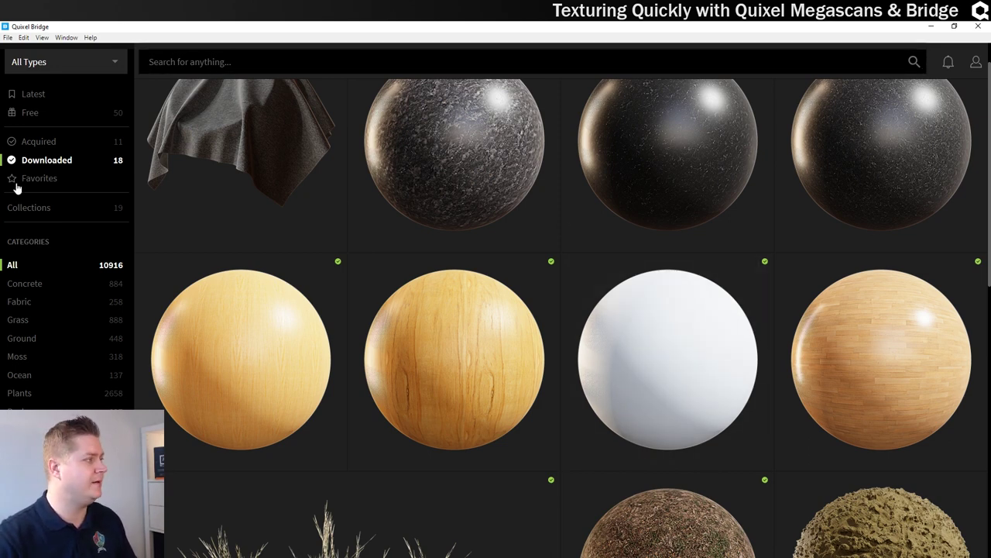
- Search all assets for 'wooden foor' and scroll through the parquet floor results
left_click(33, 94)
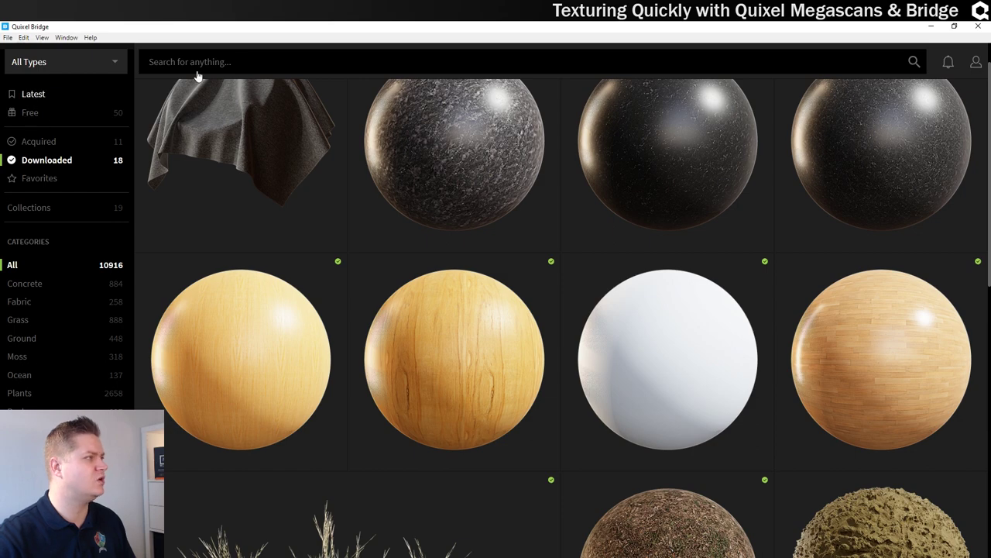
left_click(148, 62)
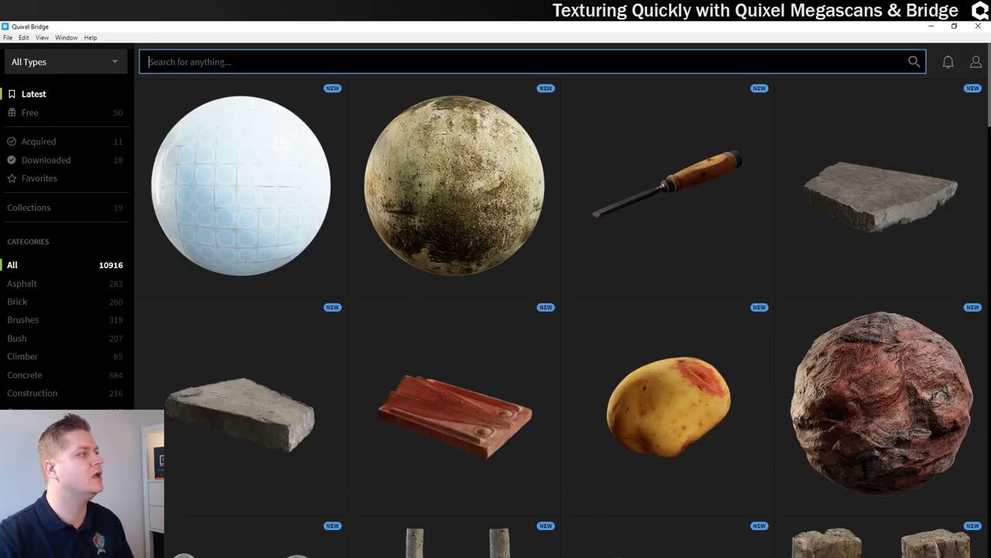
type("wood")
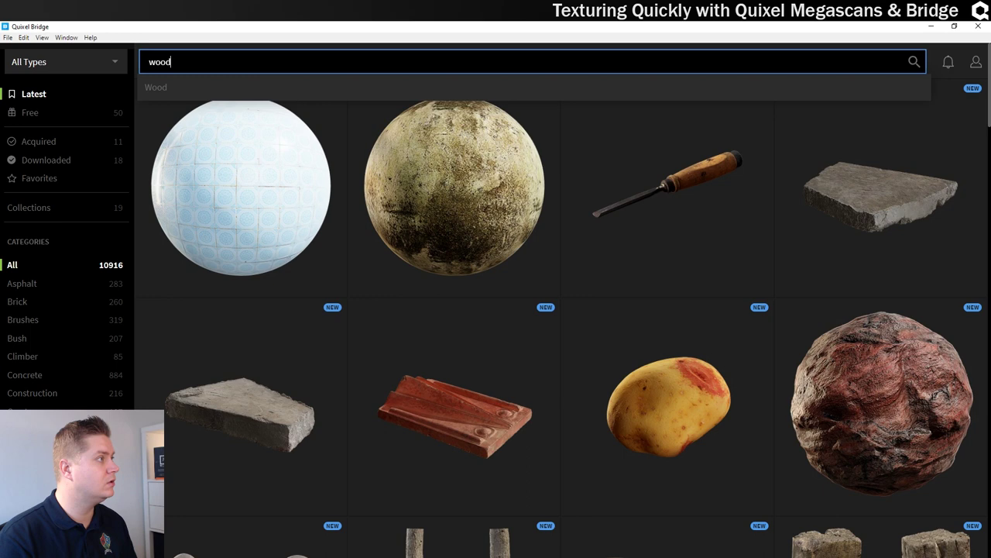
type("en foor")
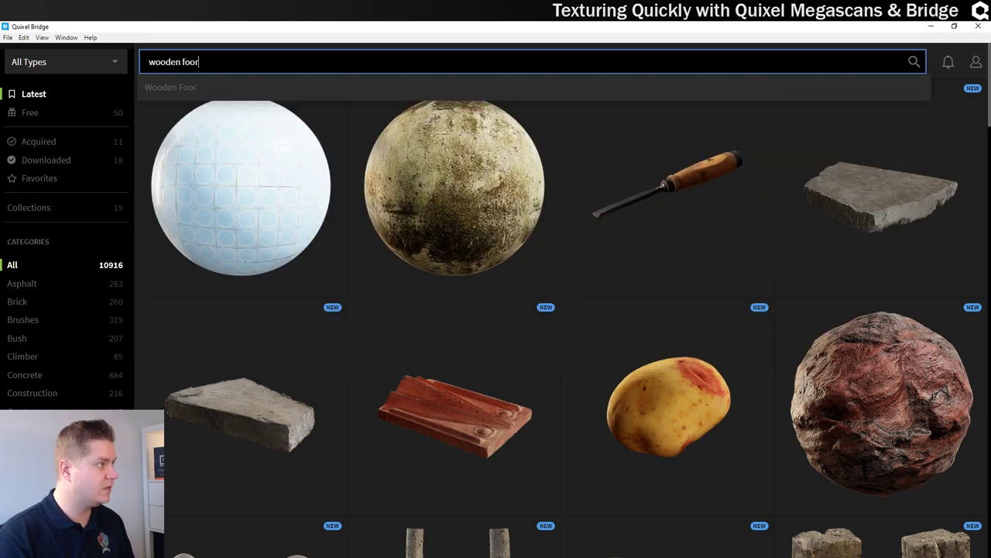
key("Return")
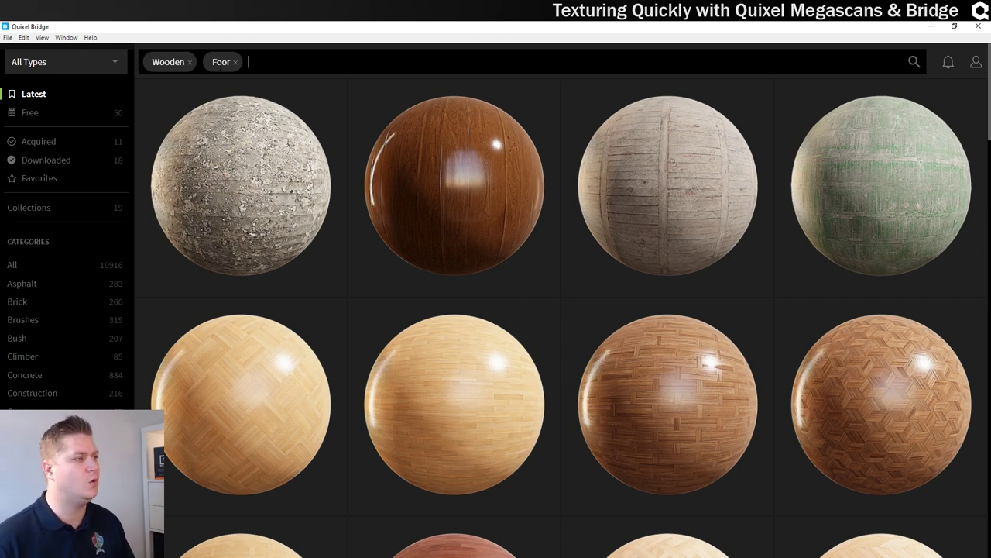
scroll(563, 274, "down", 1)
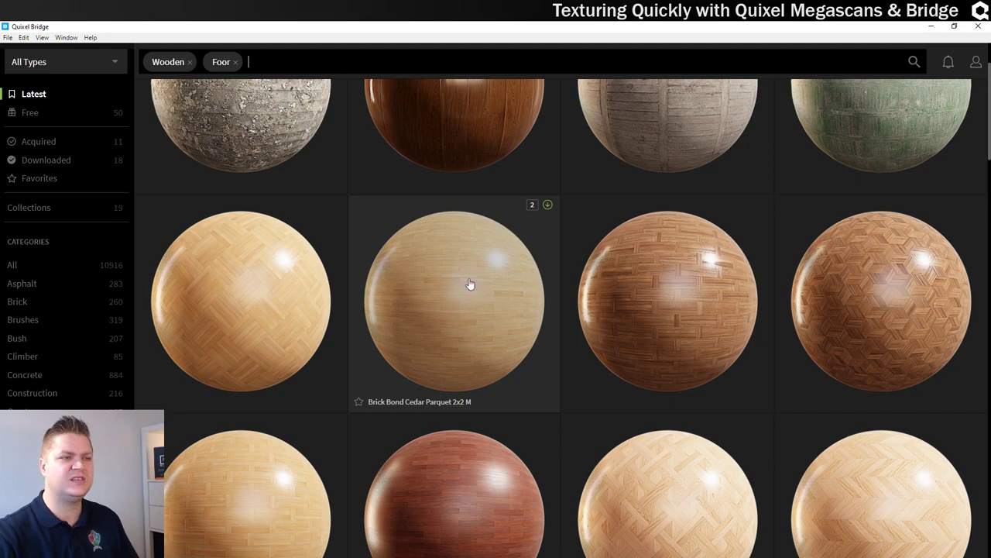
scroll(470, 284, "down", 2)
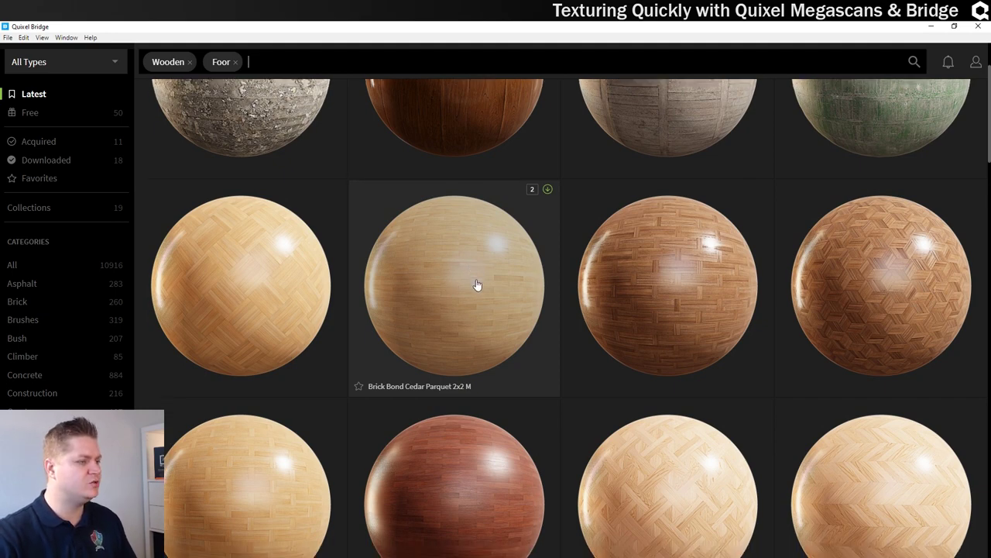
scroll(478, 284, "down", 2)
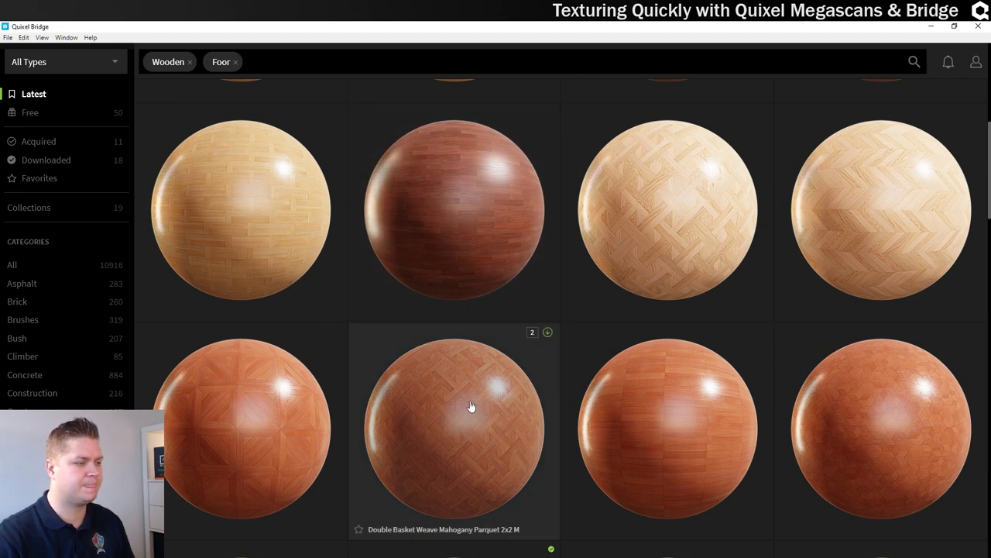
- Download the Double Basket Weave Mahogany Parquet 2x2 M material, keeping 8K resolution
left_click(470, 404)
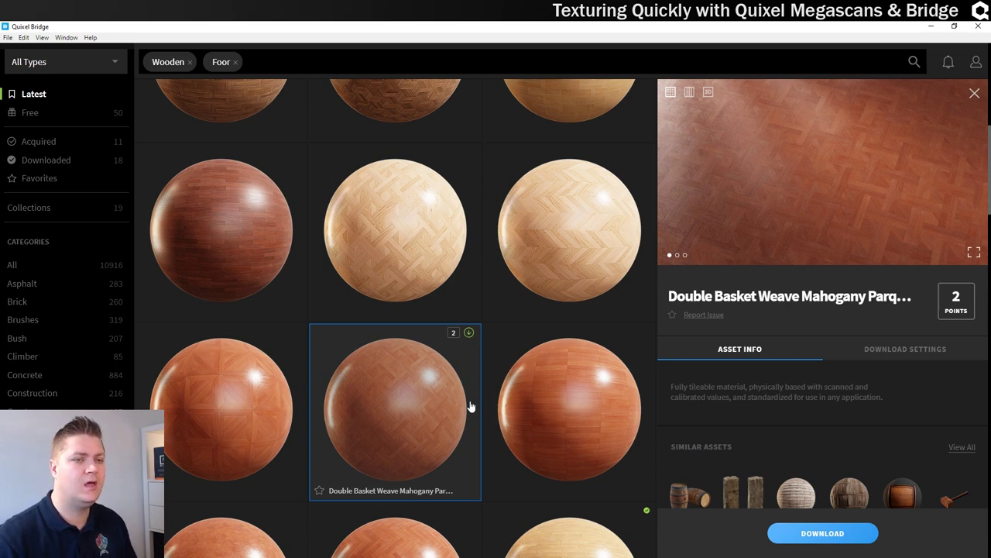
left_click(834, 536)
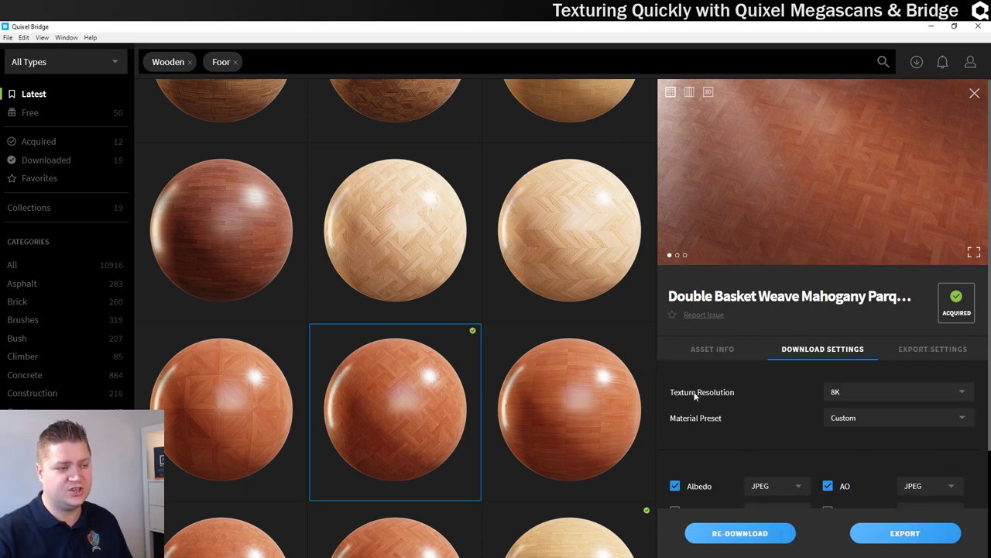
left_click(854, 391)
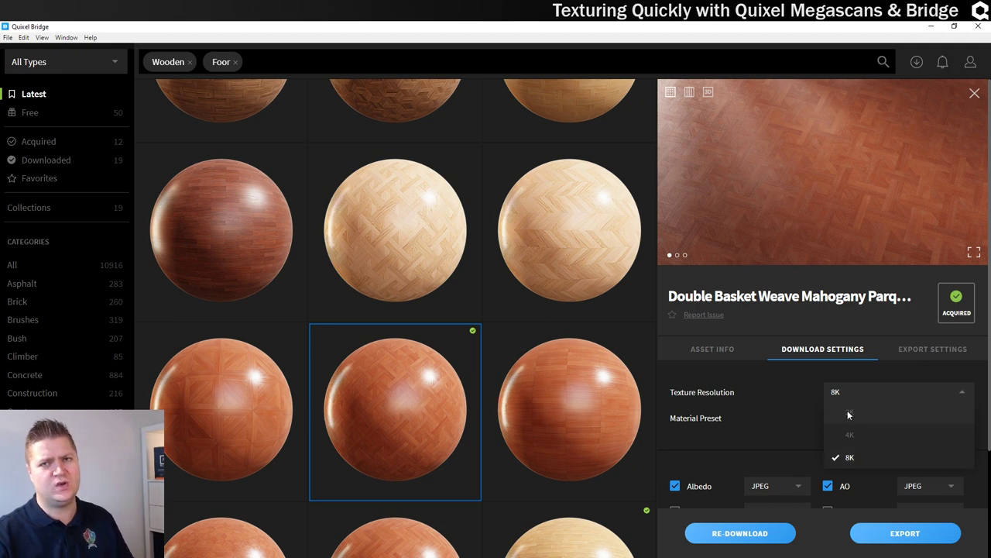
left_click(792, 379)
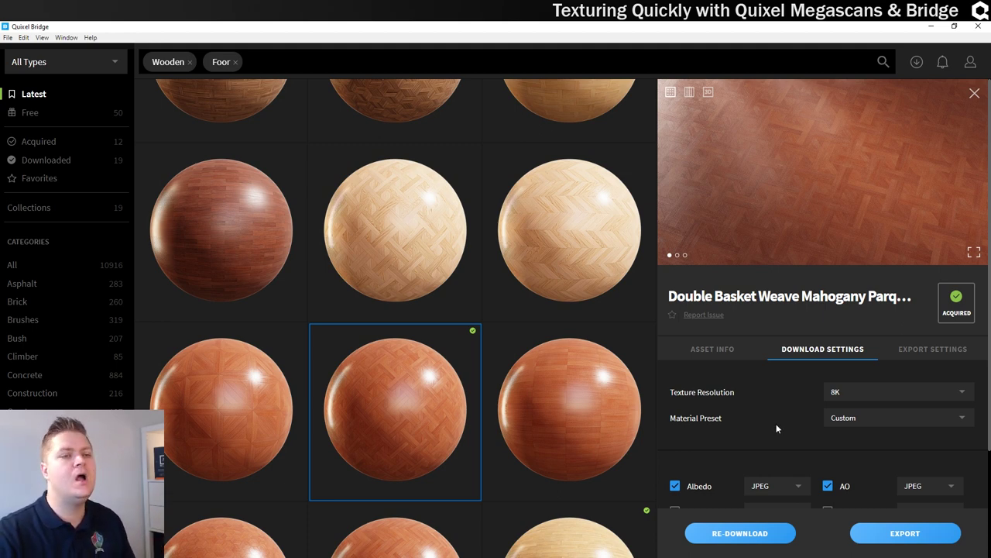
- Set the parquet's export target to Unreal Engine 4.22 with 2K JPEG textures
left_click(941, 353)
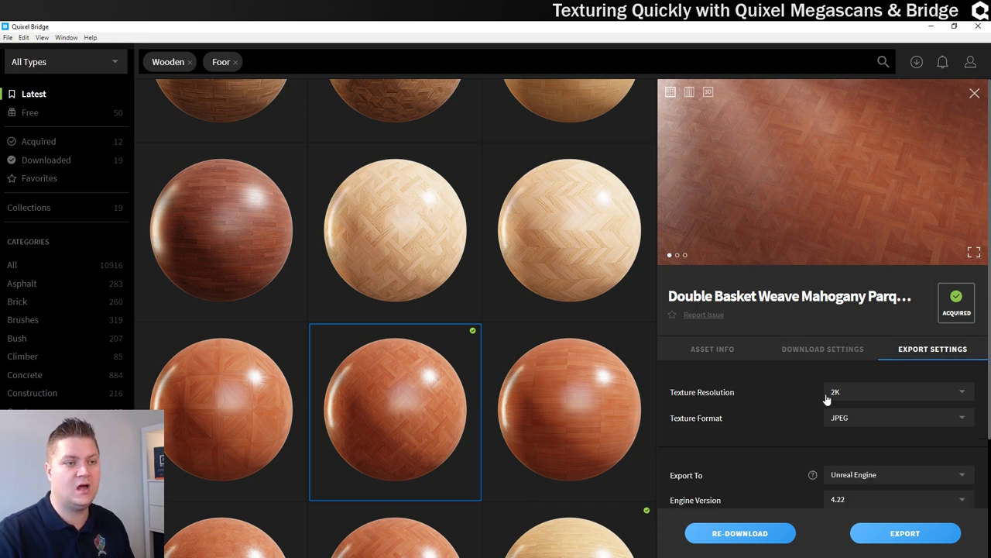
scroll(798, 403, "down", 1)
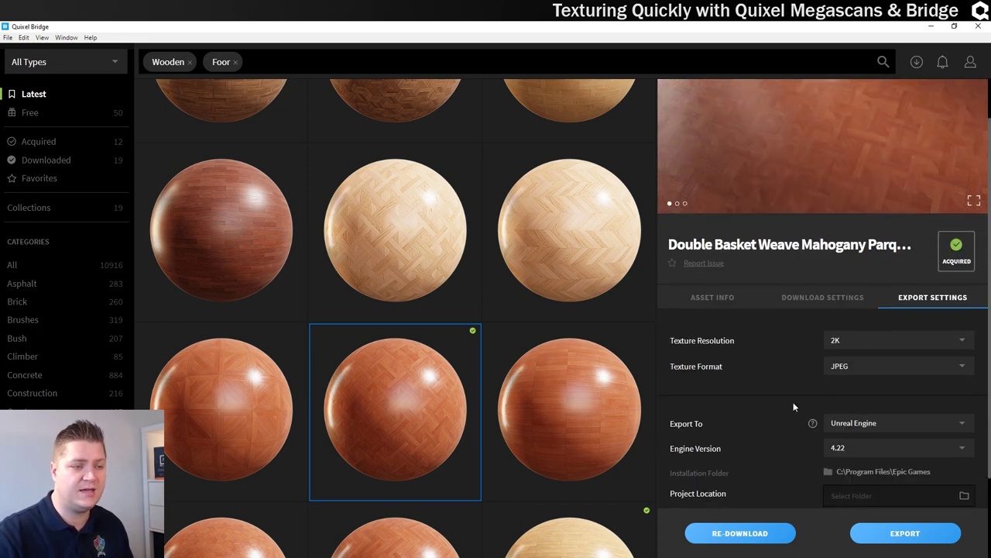
scroll(846, 367, "down", 2)
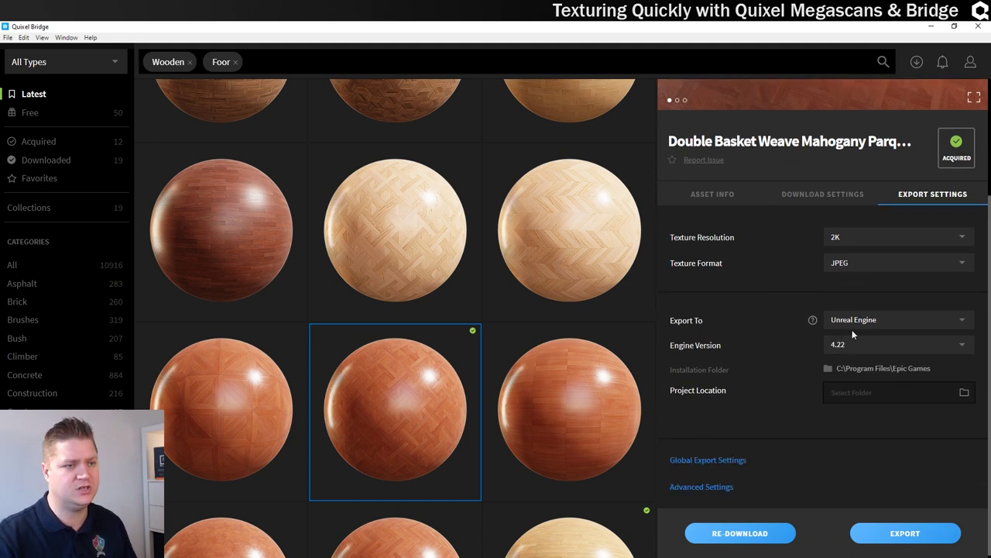
left_click(858, 328)
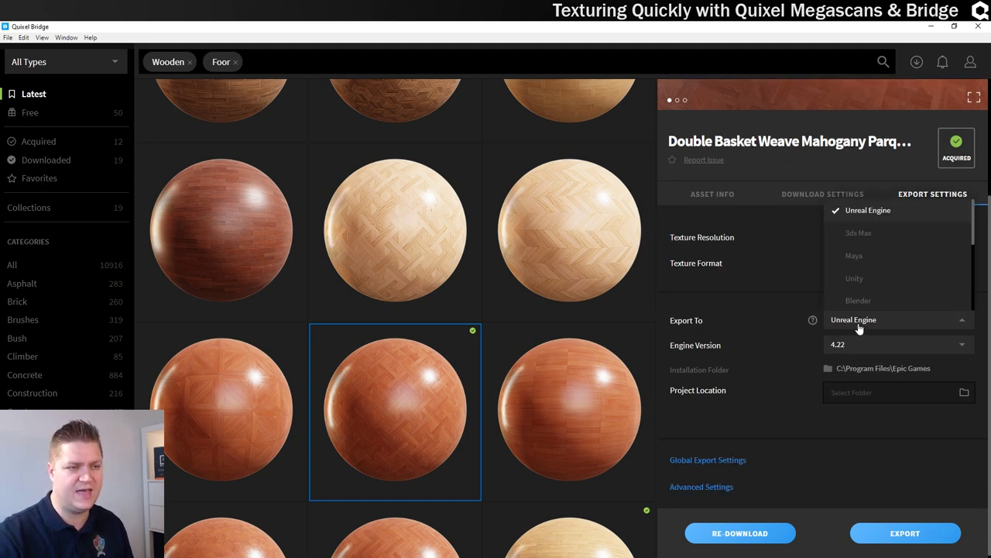
left_click(857, 209)
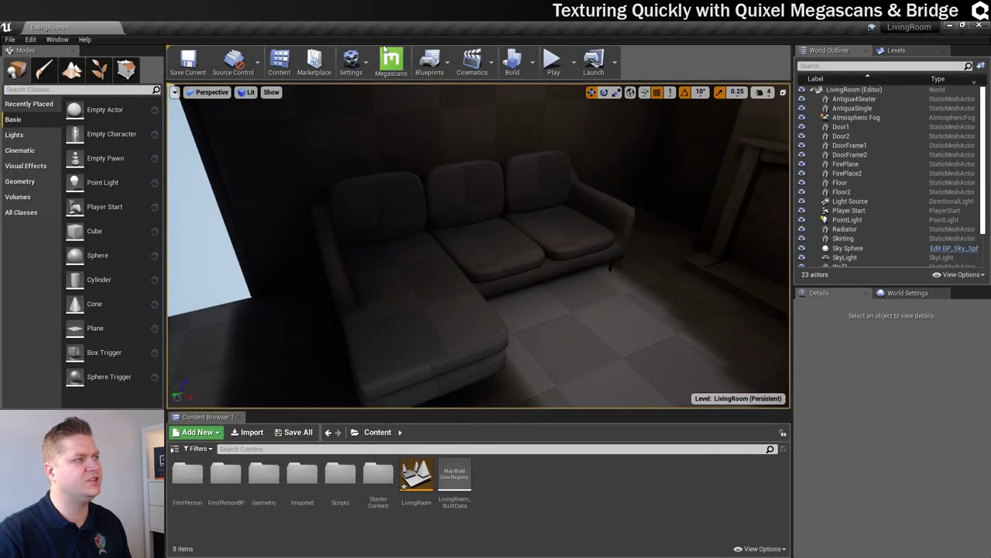
- Open the Megascans LiveLink panel, move it to the lower right, and return to Bridge
left_click(392, 63)
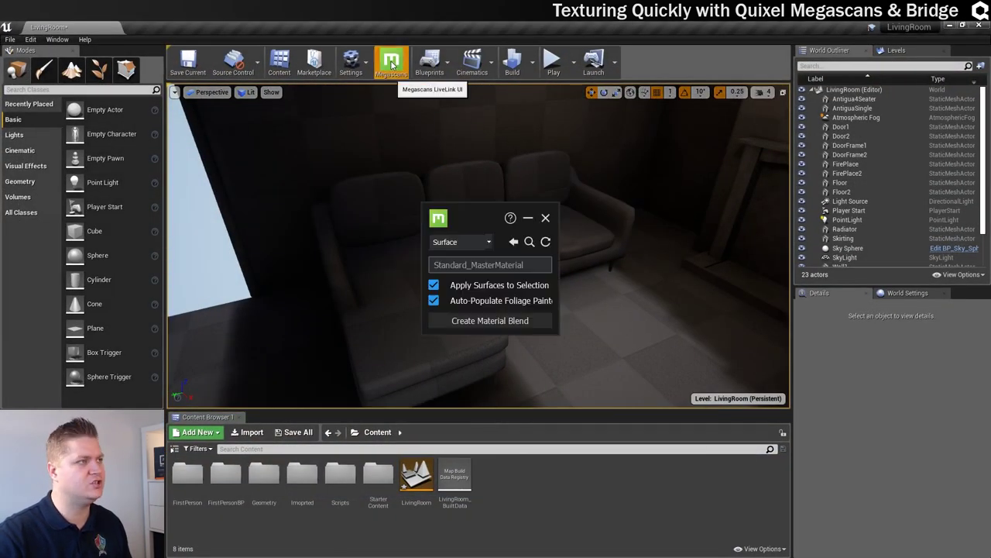
left_click_drag(478, 217, 884, 361)
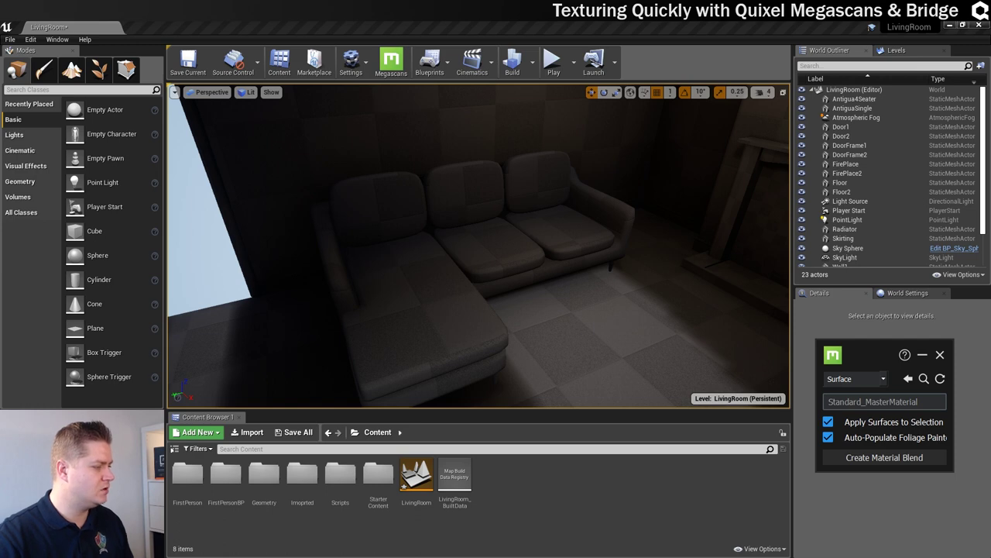
key("alt+Tab")
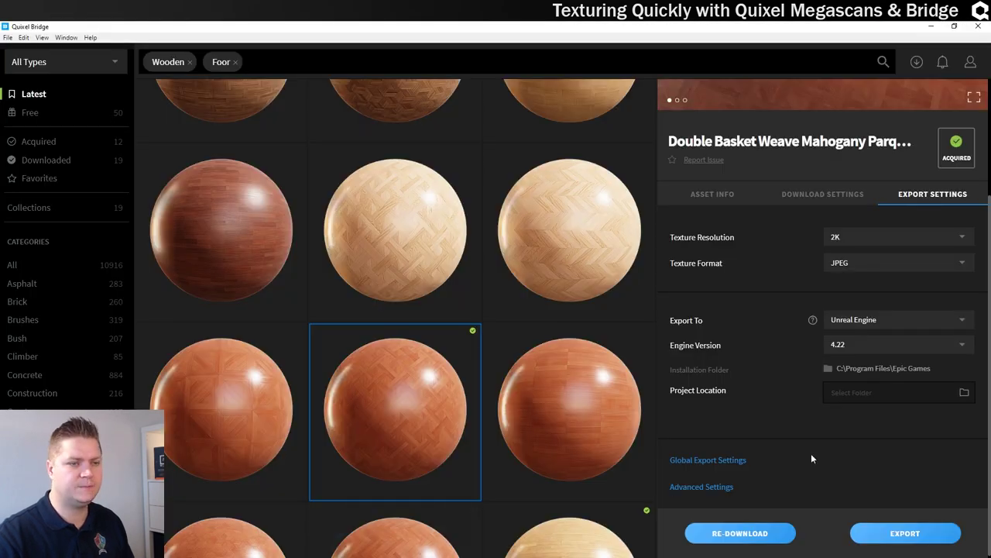
- Export the mahogany parquet surface from Bridge into Unreal Engine
left_click(905, 534)
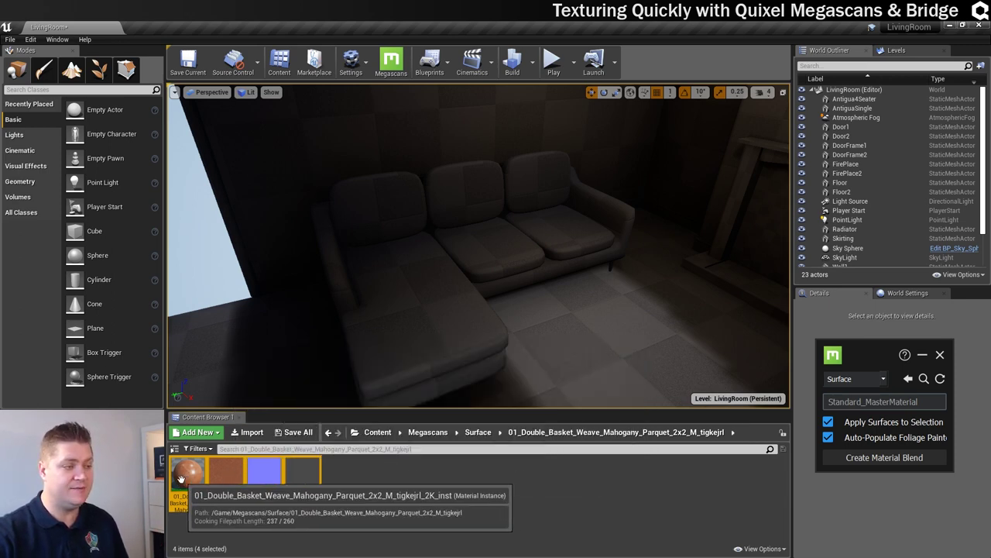
left_click(382, 436)
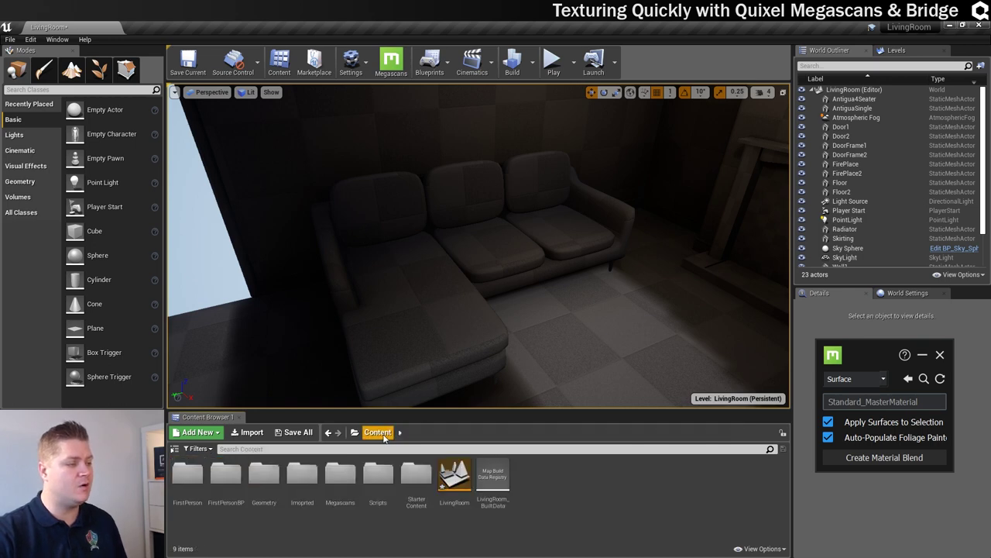
left_click(340, 480)
double_click(341, 481)
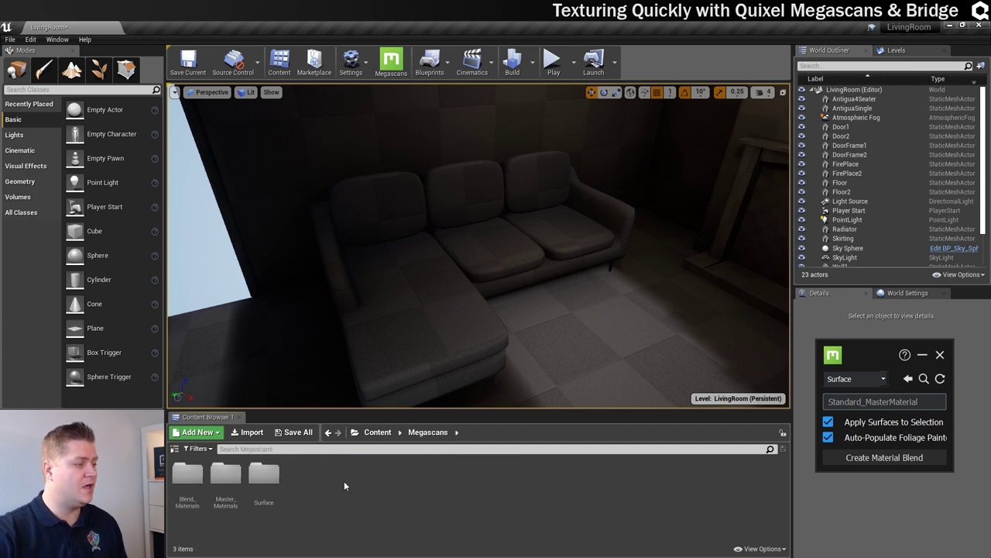
double_click(230, 476)
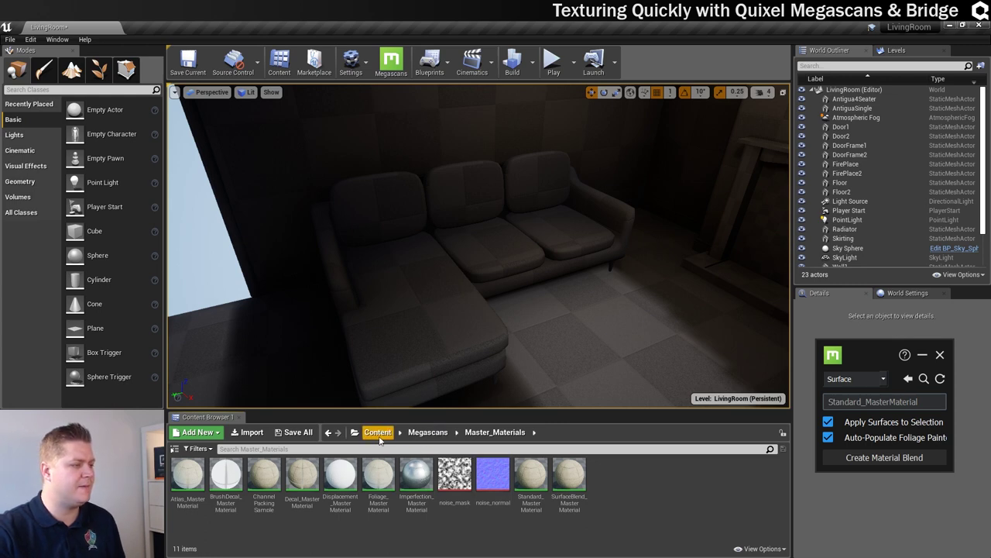
left_click(441, 432)
double_click(264, 474)
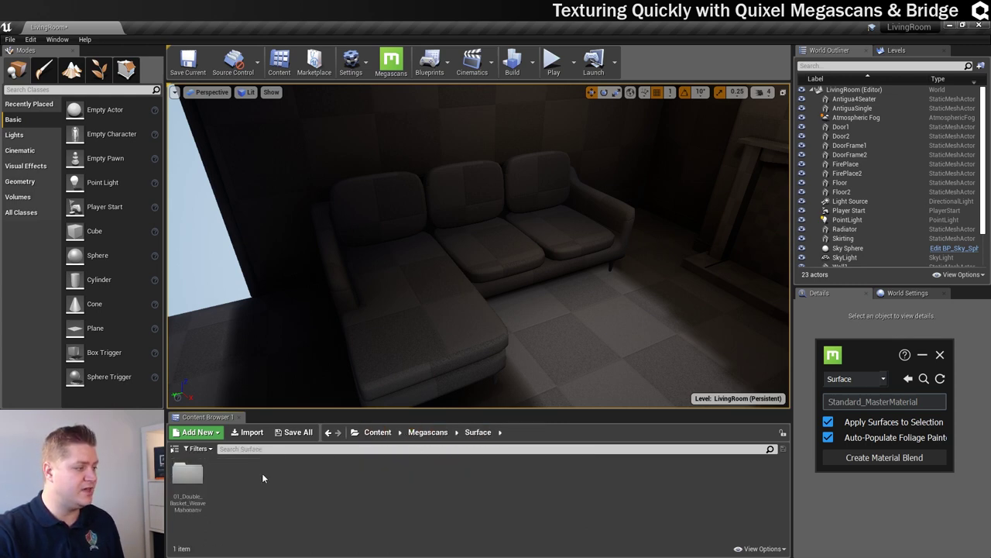
double_click(187, 471)
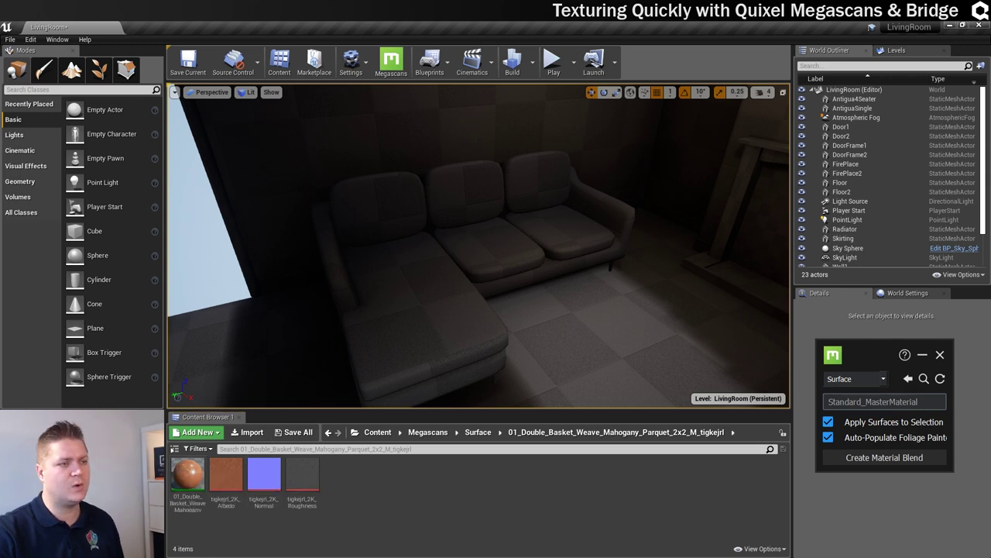
- Assign the mahogany parquet material instance to the Floor's Element 0 and inspect the room
left_click(671, 317)
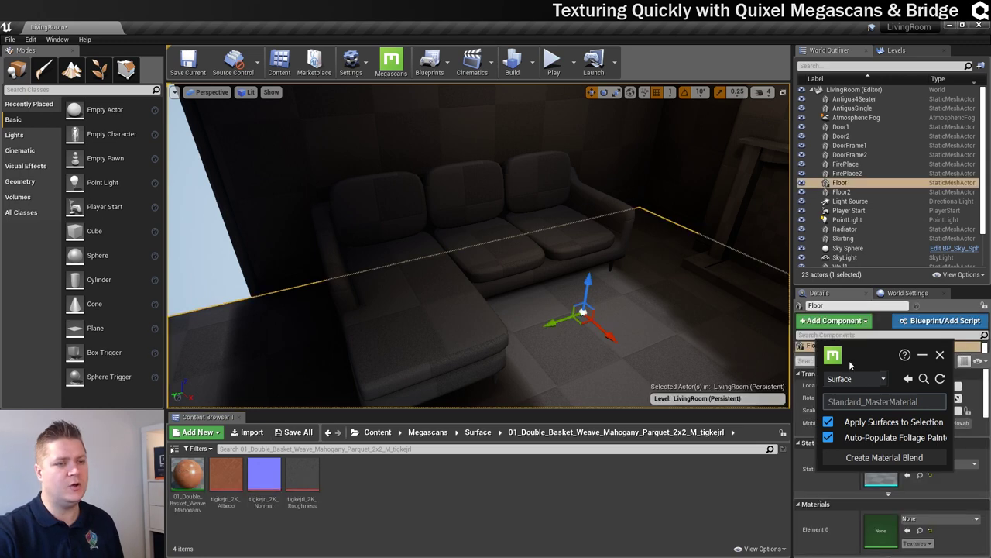
left_click(922, 355)
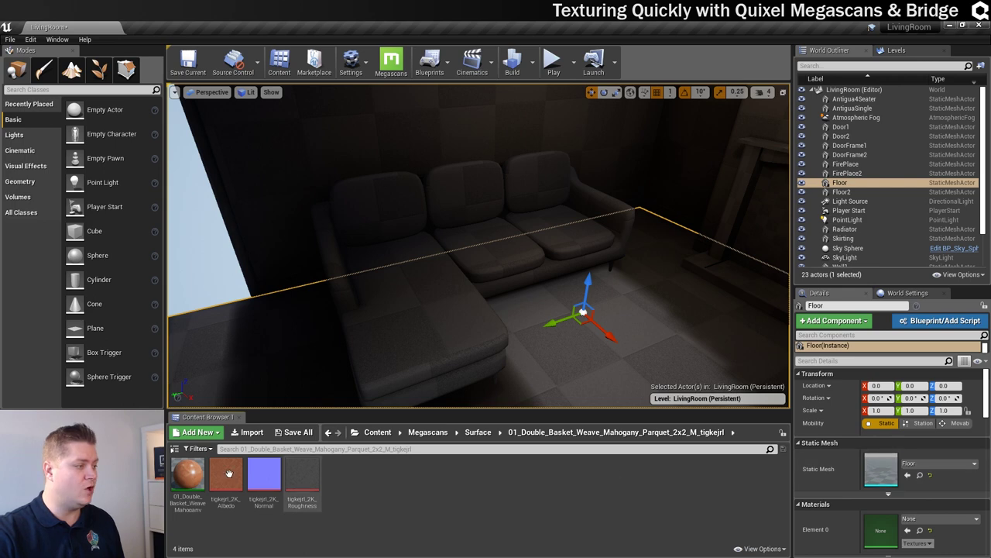
left_click_drag(187, 471, 905, 536)
left_click(908, 530)
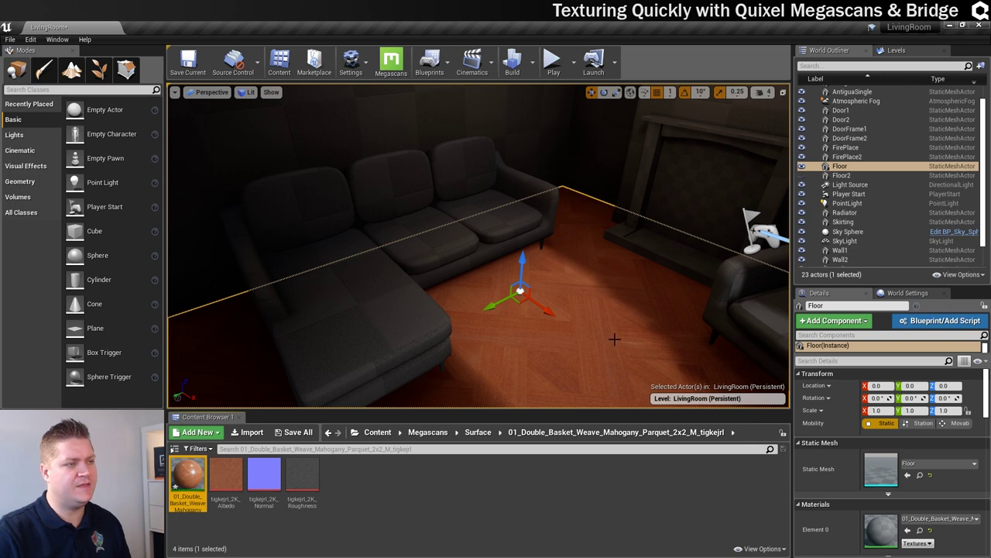
right_click_drag(562, 304, 562, 304)
right_click_drag(288, 349, 288, 349)
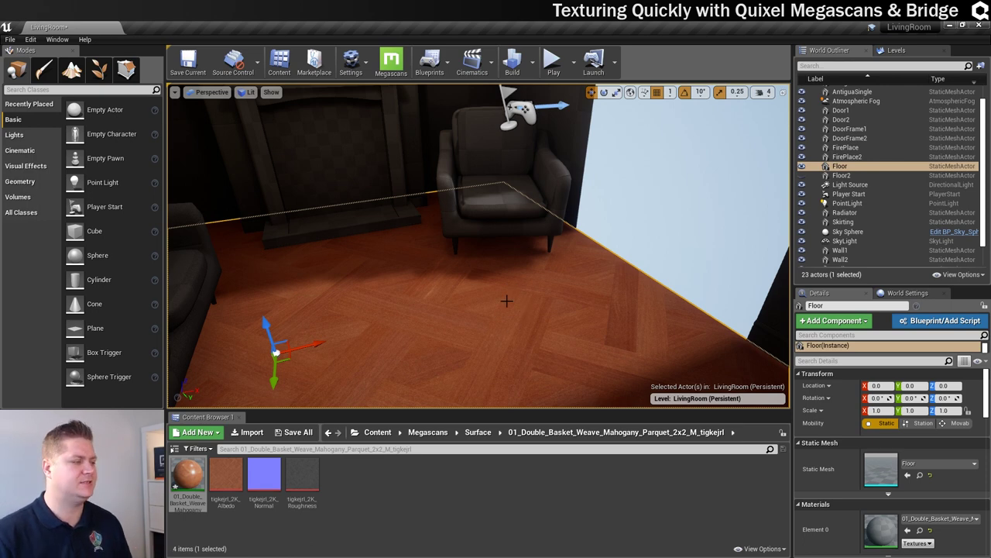
- Open the parquet material instance and resize its editor window beside the floor view
double_click(189, 474)
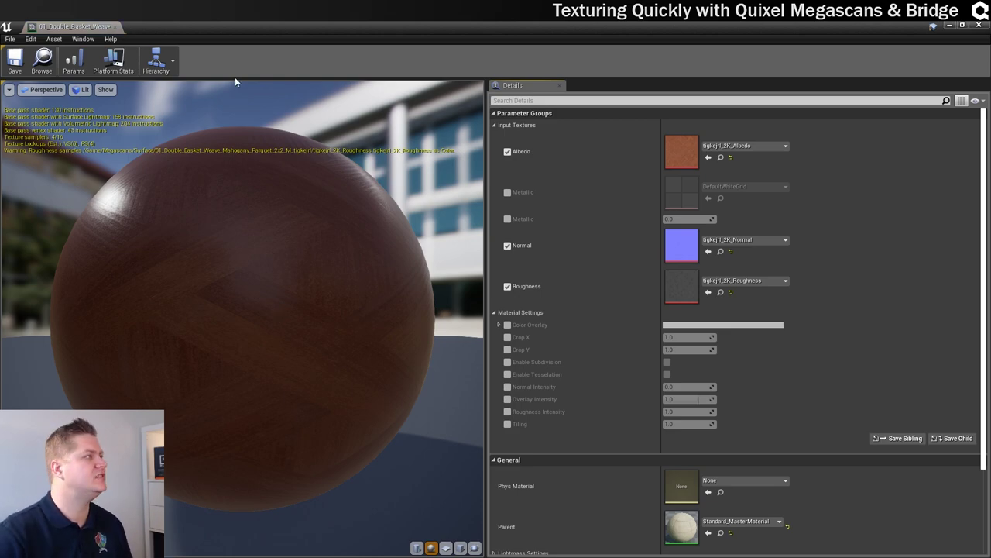
left_click(114, 26)
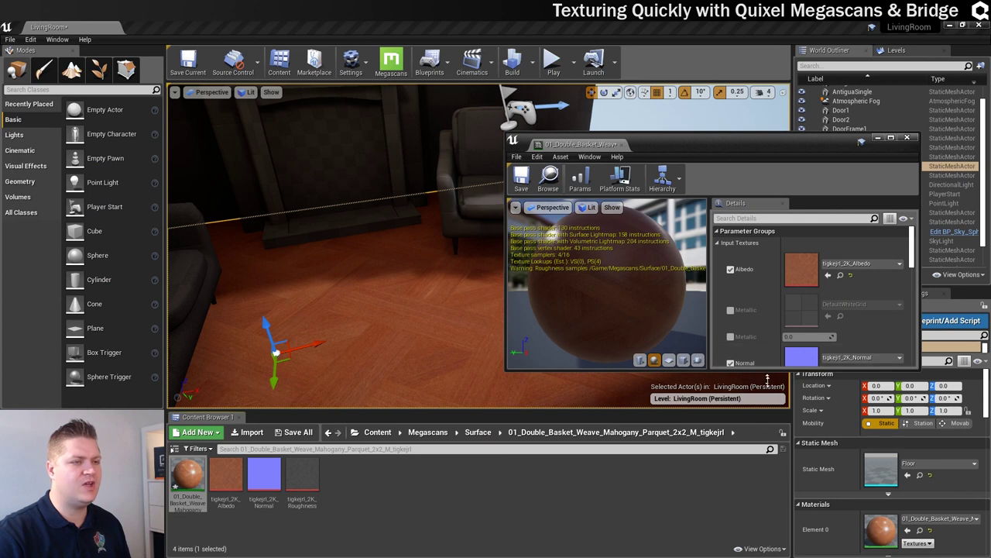
left_click_drag(767, 370, 768, 468)
scroll(814, 354, "down", 3)
scroll(814, 354, "down", 5)
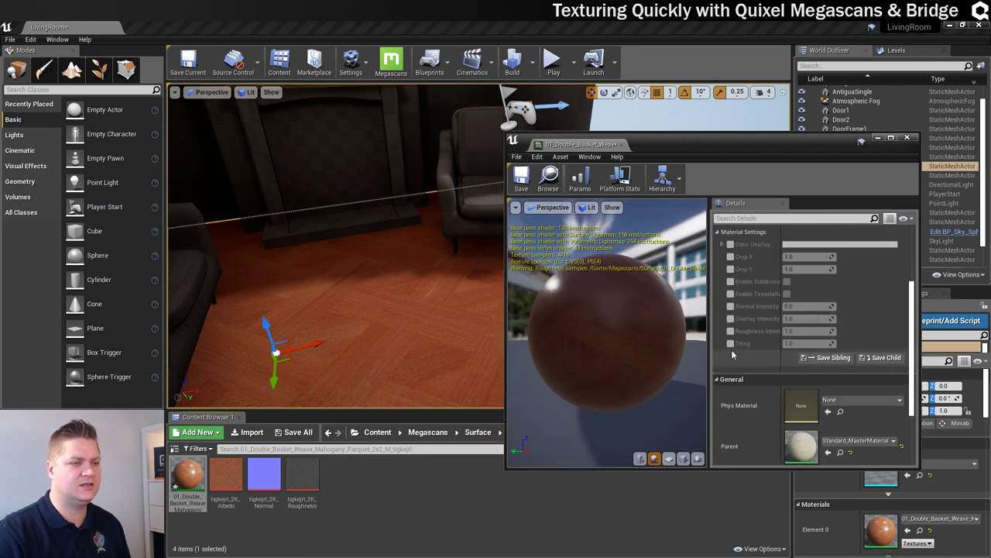
left_click_drag(681, 144, 748, 165)
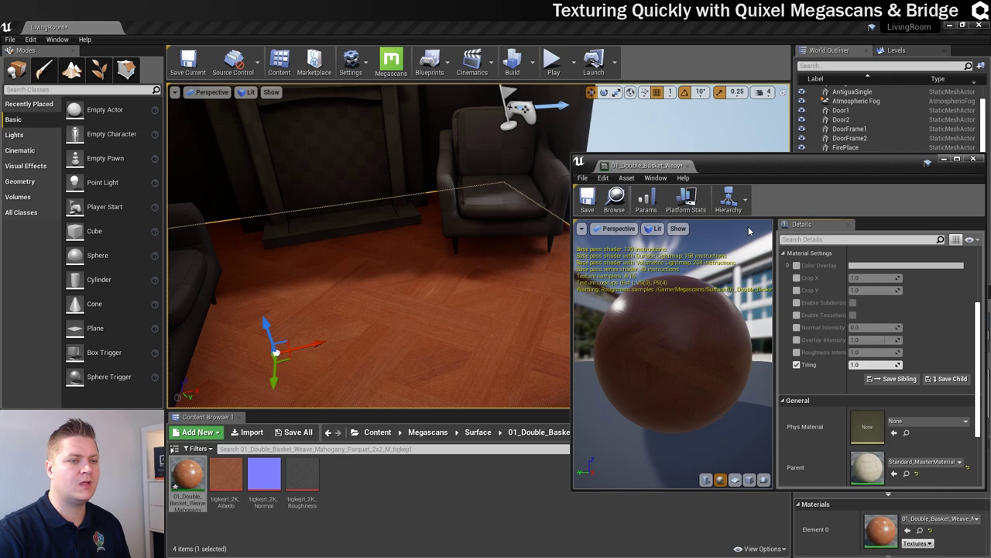
- Enable the Tiling parameter and set its value to 2.0
left_click(863, 364)
left_click_drag(864, 364, 833, 368)
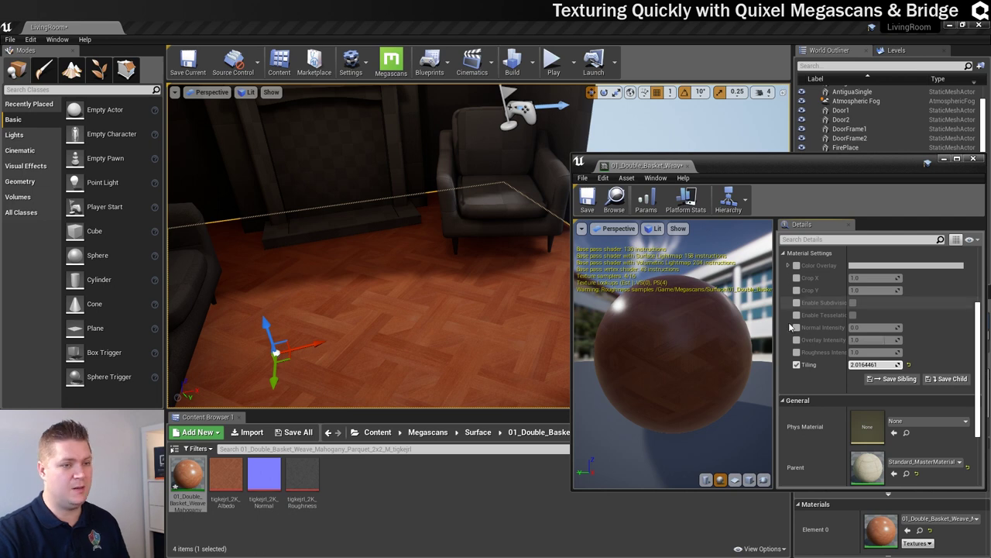
left_click(864, 364)
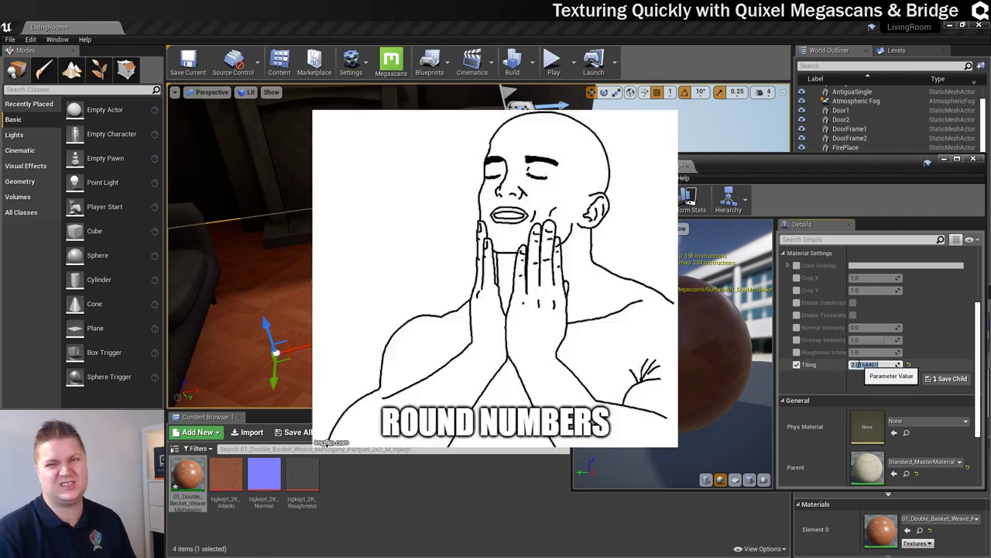
type("2.0")
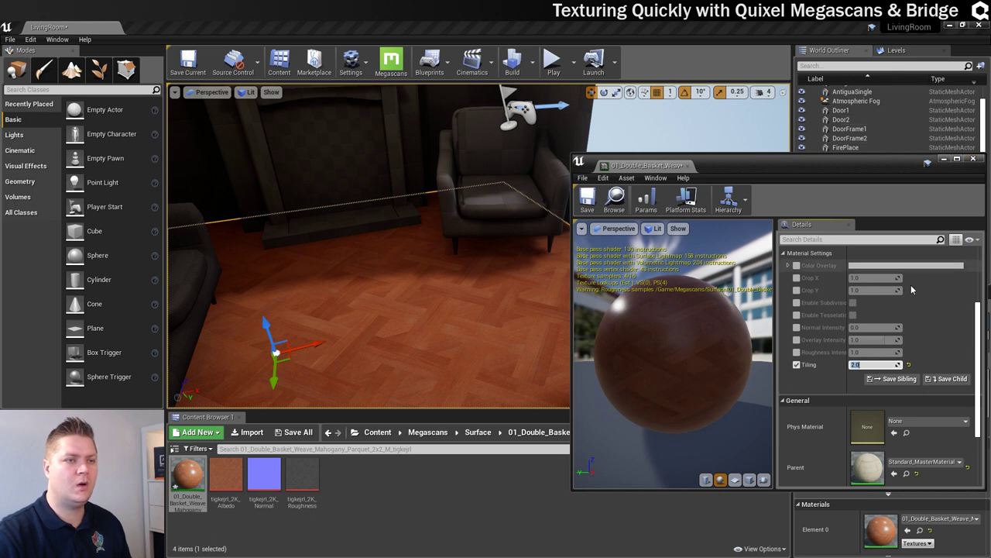
- Enable Normal Intensity and raise it to about 3.14
scroll(860, 321, "up", 3)
scroll(807, 352, "down", 1)
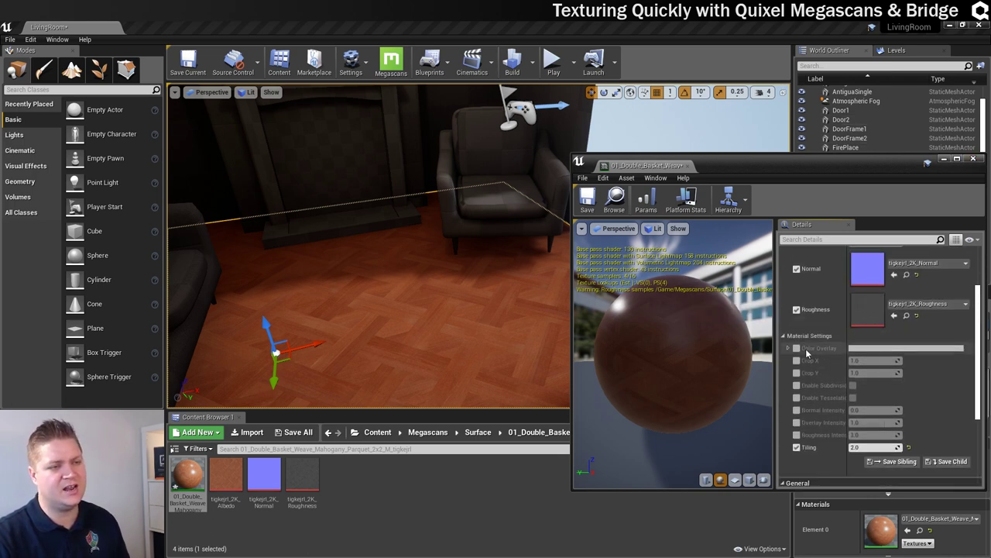
scroll(866, 376, "down", 1)
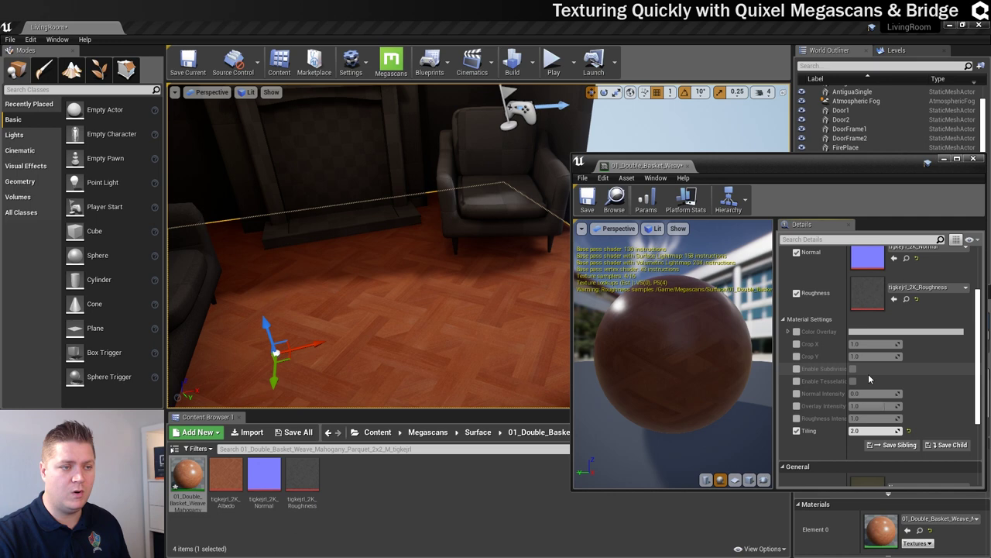
left_click(797, 393)
left_click_drag(854, 394, 891, 394)
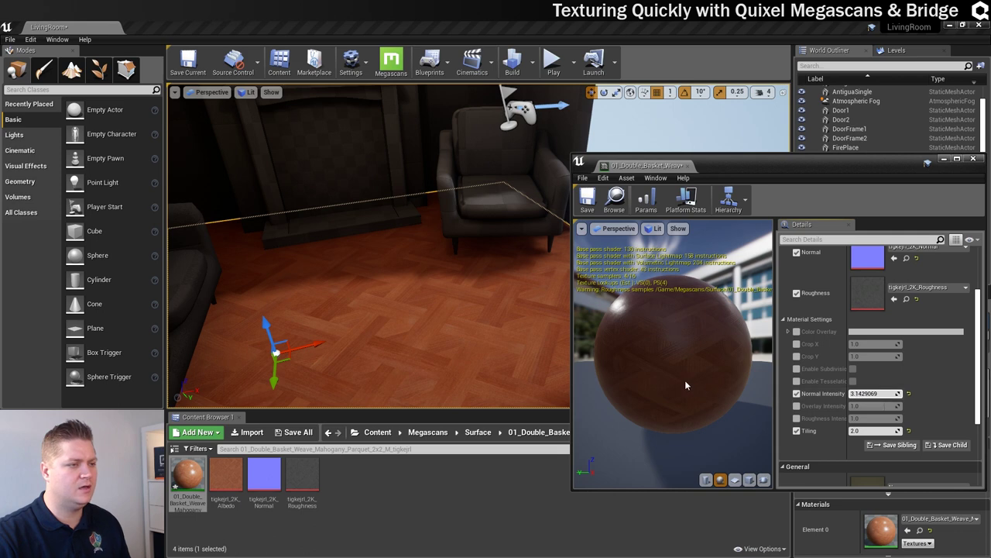
- Enable Color Overlay, try a saturated red tint, then cancel the colour choice
scroll(891, 391, "down", 1)
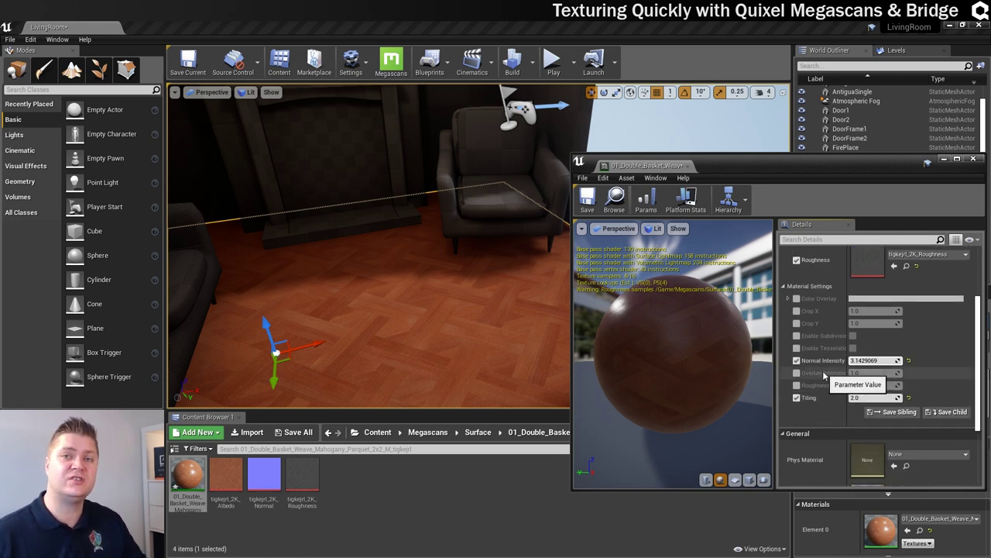
scroll(825, 377, "up", 1)
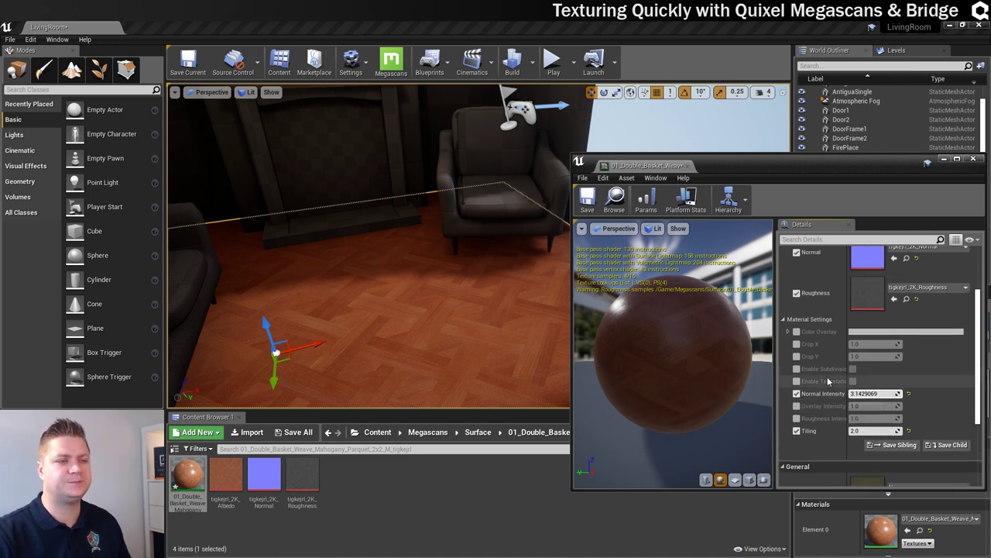
left_click(796, 332)
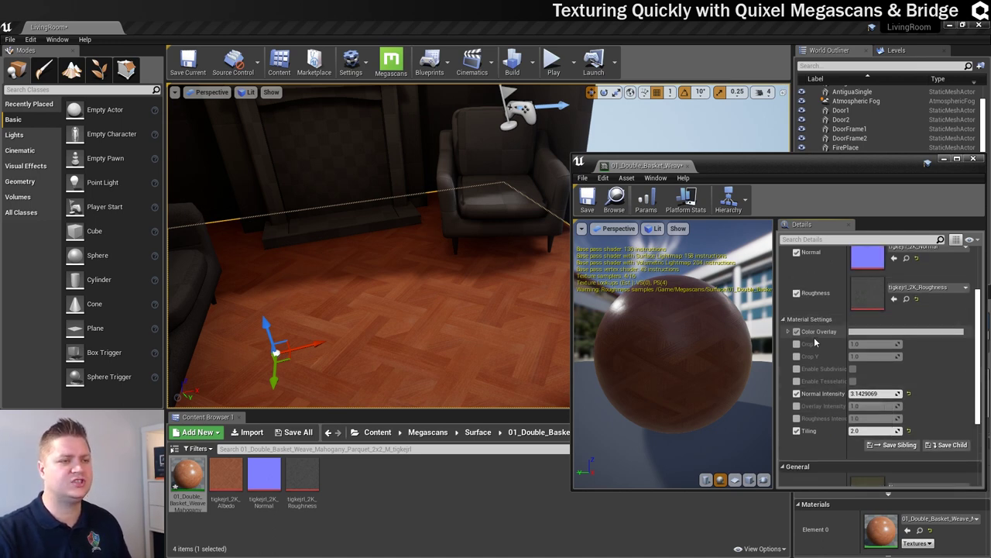
left_click(902, 333)
left_click_drag(815, 398, 796, 277)
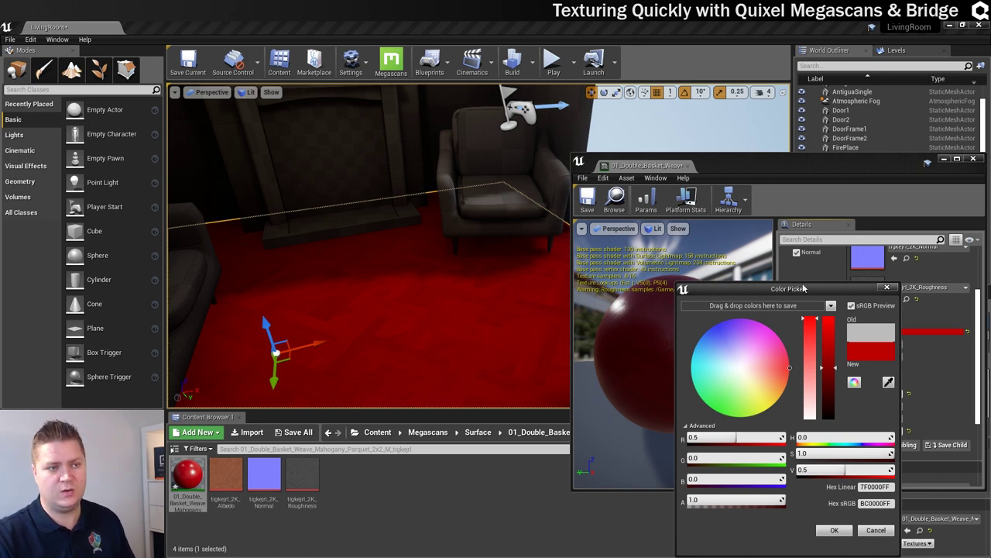
left_click(876, 530)
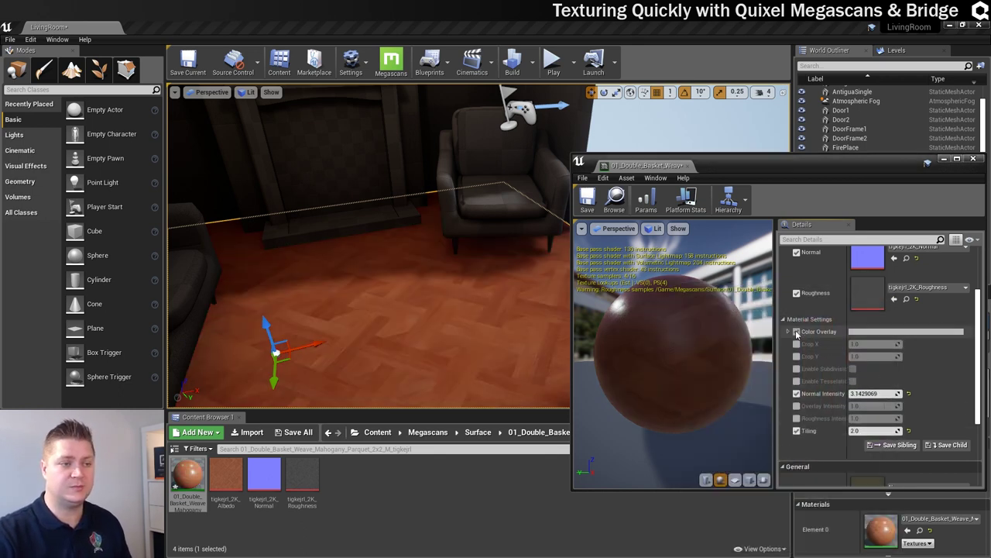
- Disable the Color Overlay parameter on the parquet material instance
left_click(796, 332)
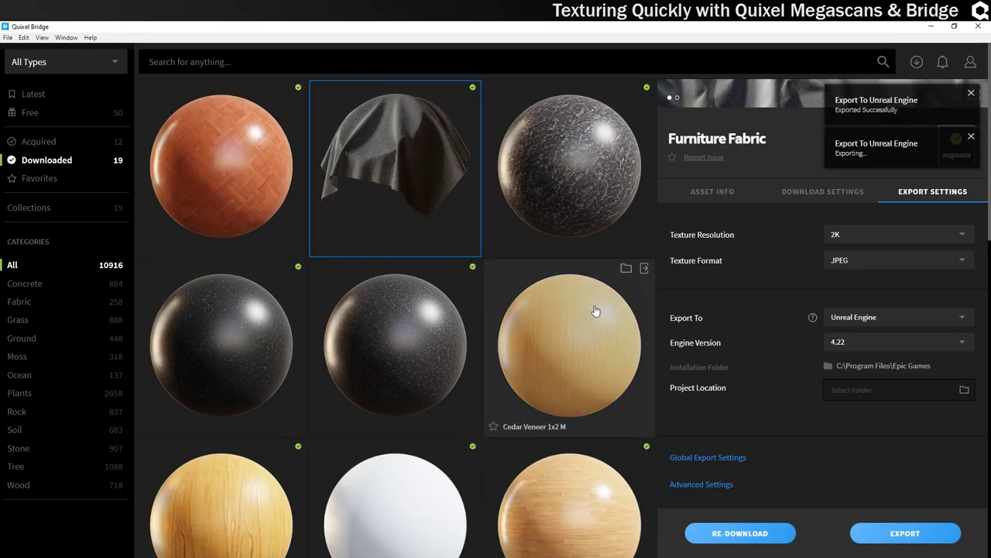
- Export the wall paint surface to Unreal, then open the stone_marble_sjvmfibc folder in the Megascans Downloaded library
left_click(596, 311)
scroll(230, 232, "down", 4)
left_click(399, 194)
left_click(904, 533)
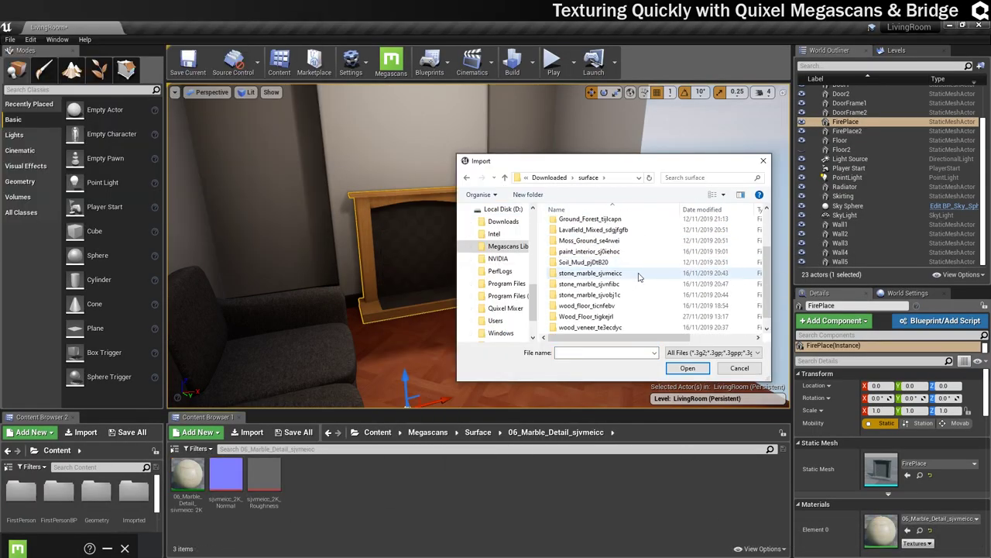
double_click(639, 274)
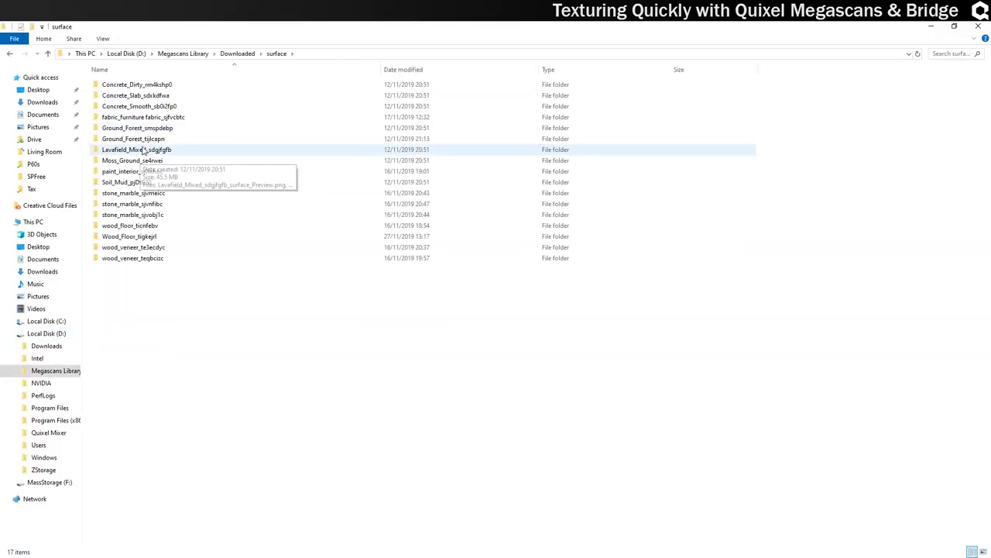
double_click(155, 150)
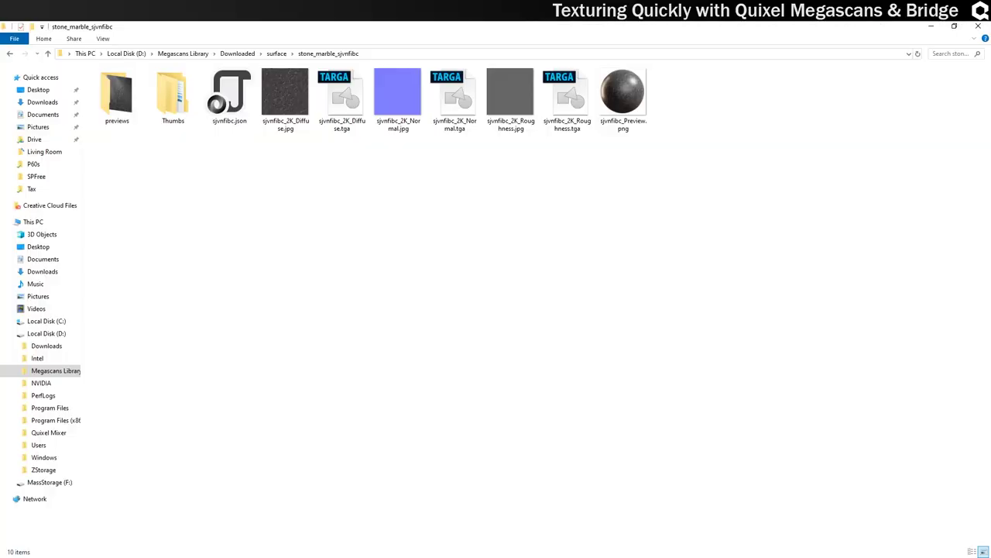